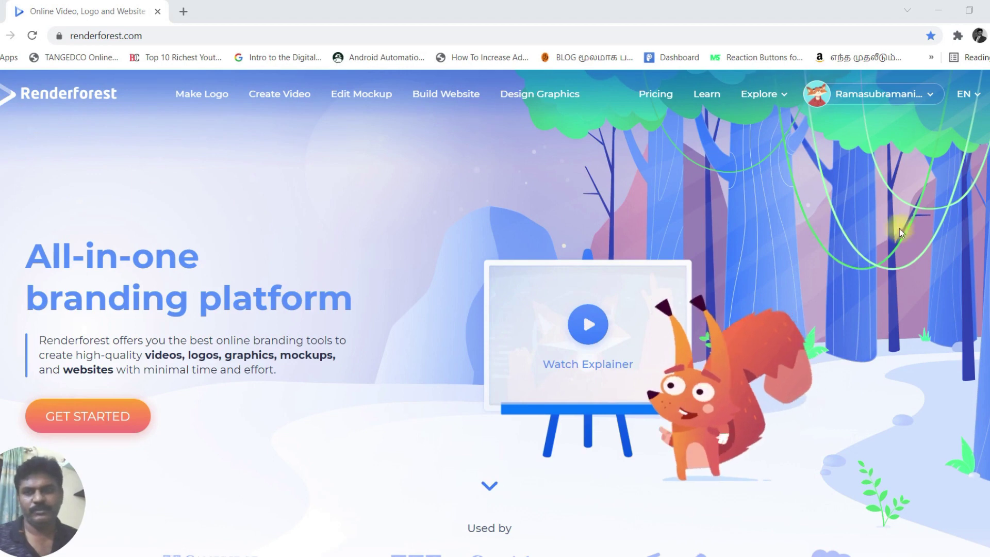
- Open the Neon Logo Reveals category of the intro and logo video templates
left_click(272, 97)
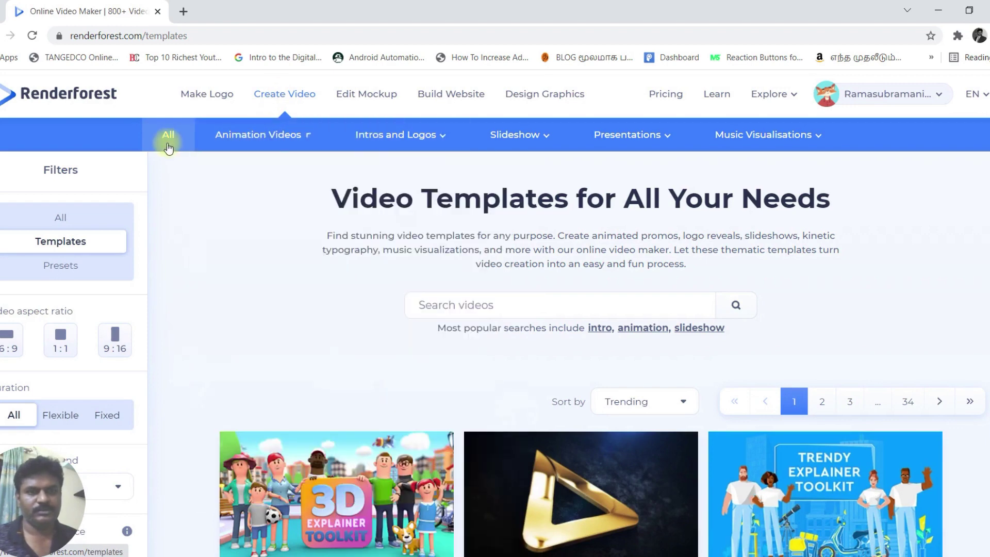
mouse_move(511, 143)
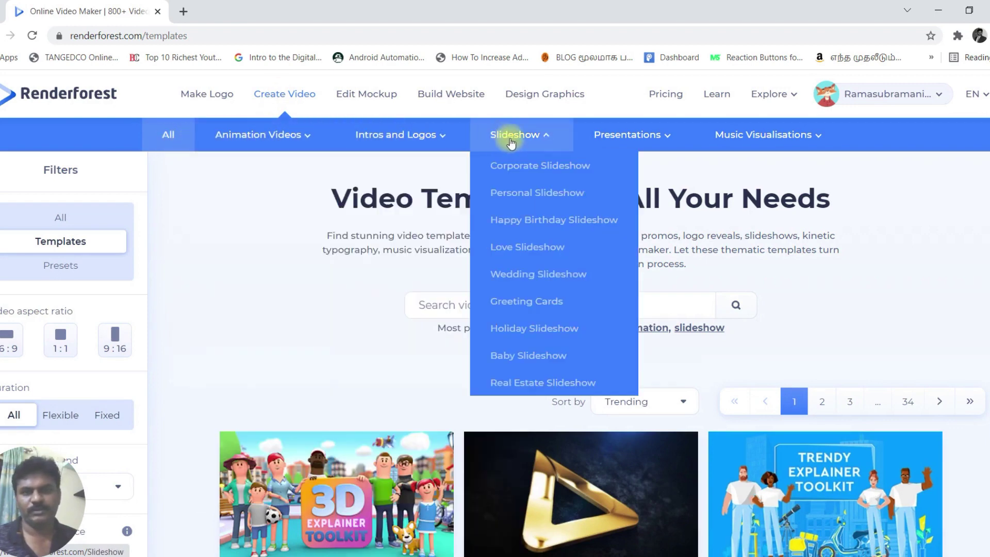
mouse_move(427, 140)
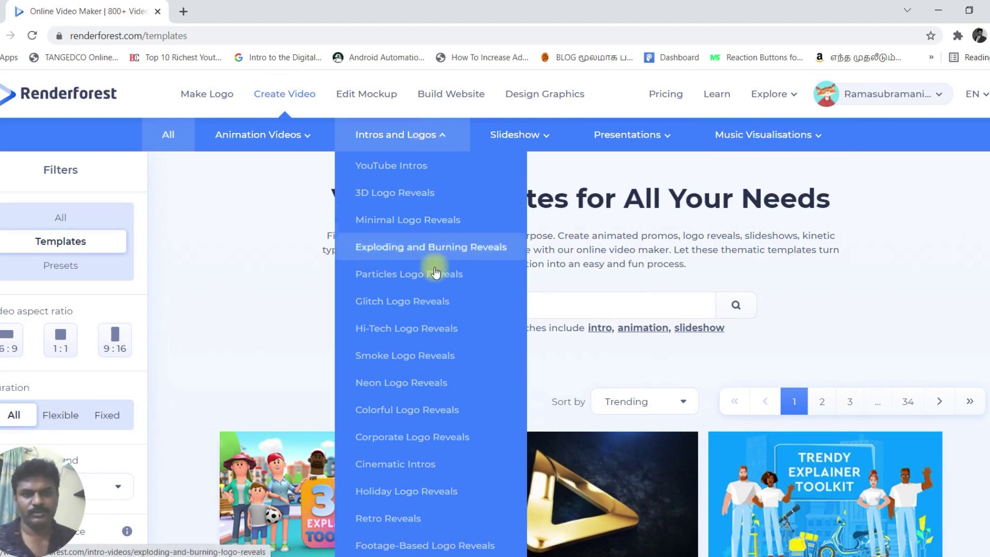
left_click(432, 384)
- Browse the neon templates and start a new video project from the Neon Power Logo Reveal template
scroll(393, 239, "down", 3)
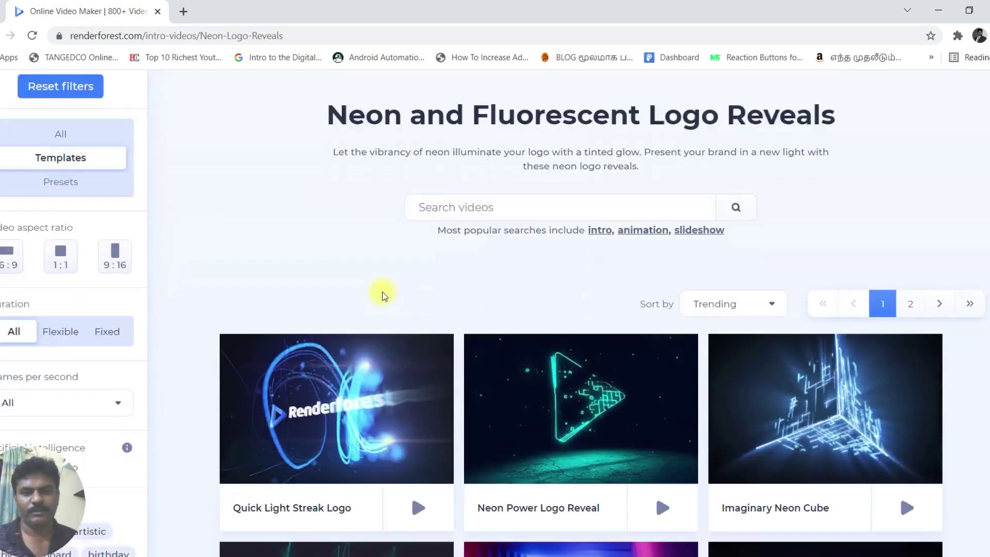
scroll(504, 384, "down", 1)
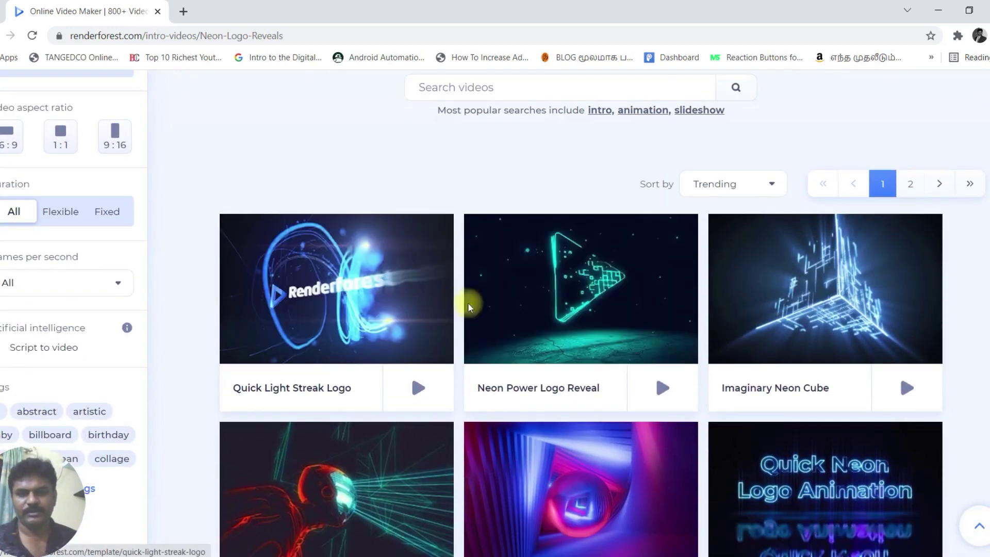
scroll(537, 491, "down", 5)
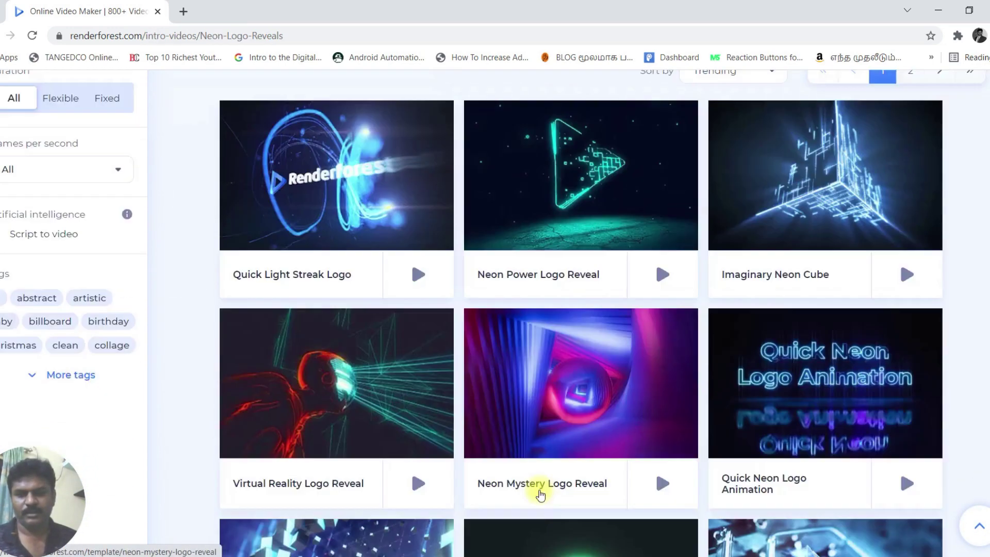
scroll(548, 346, "down", 5)
scroll(546, 344, "up", 6)
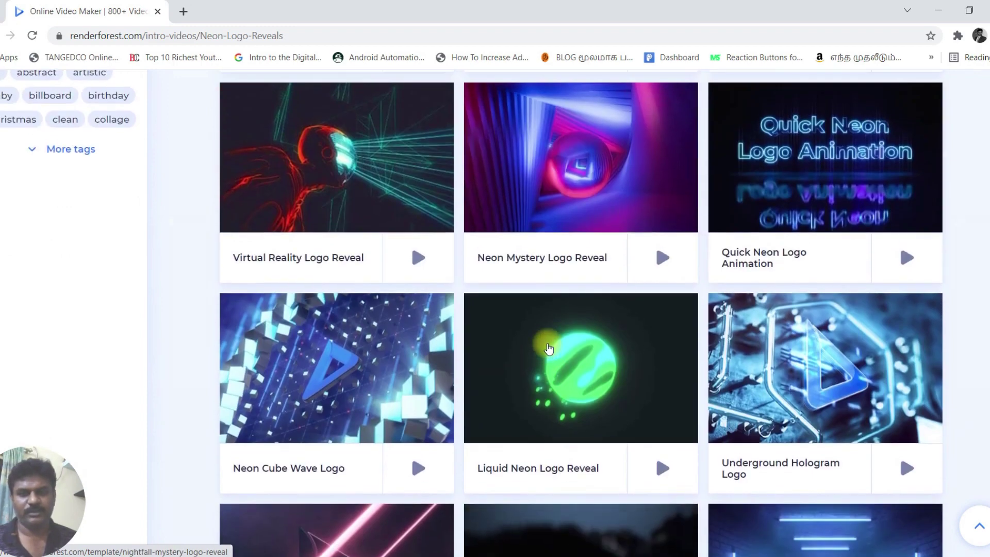
scroll(546, 345, "up", 5)
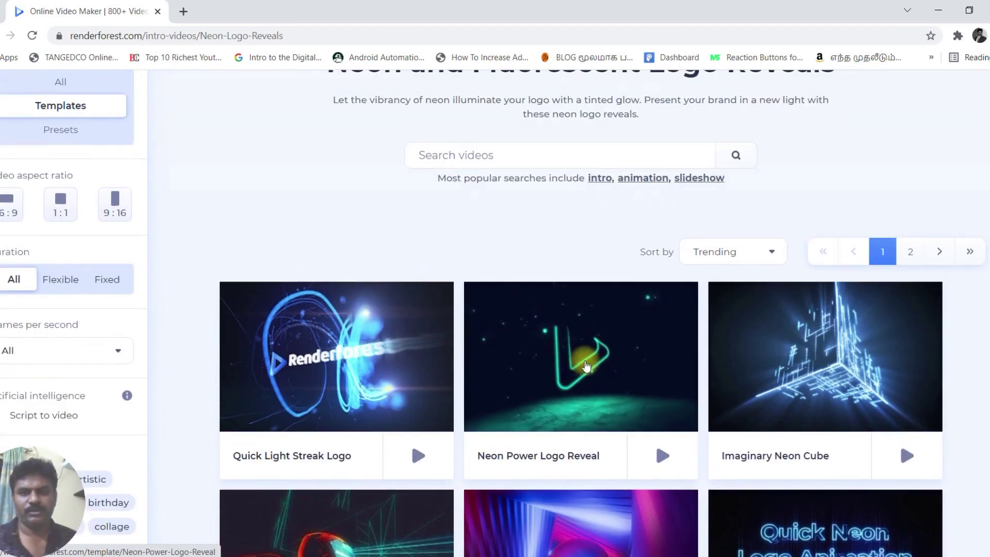
left_click(584, 361)
scroll(326, 266, "down", 3)
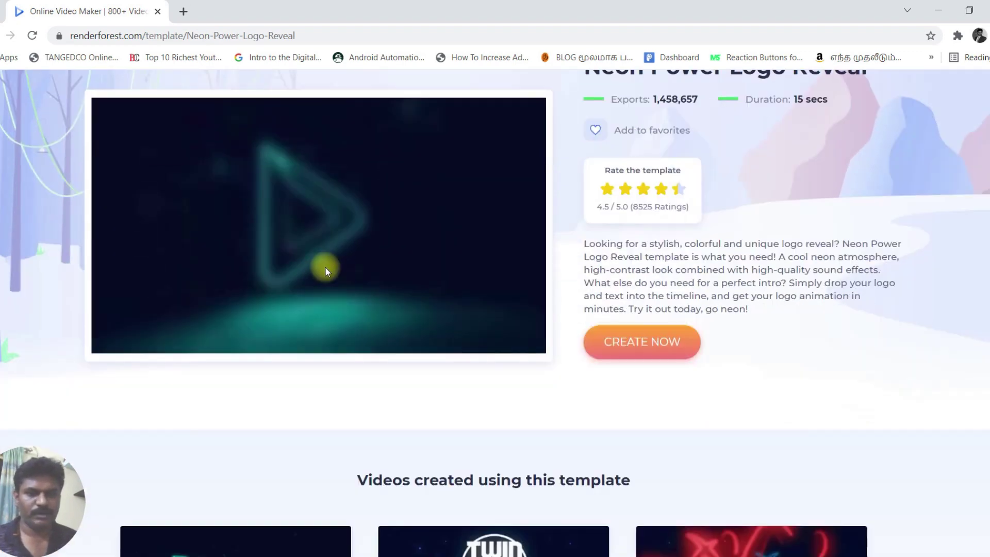
scroll(339, 287, "up", 1)
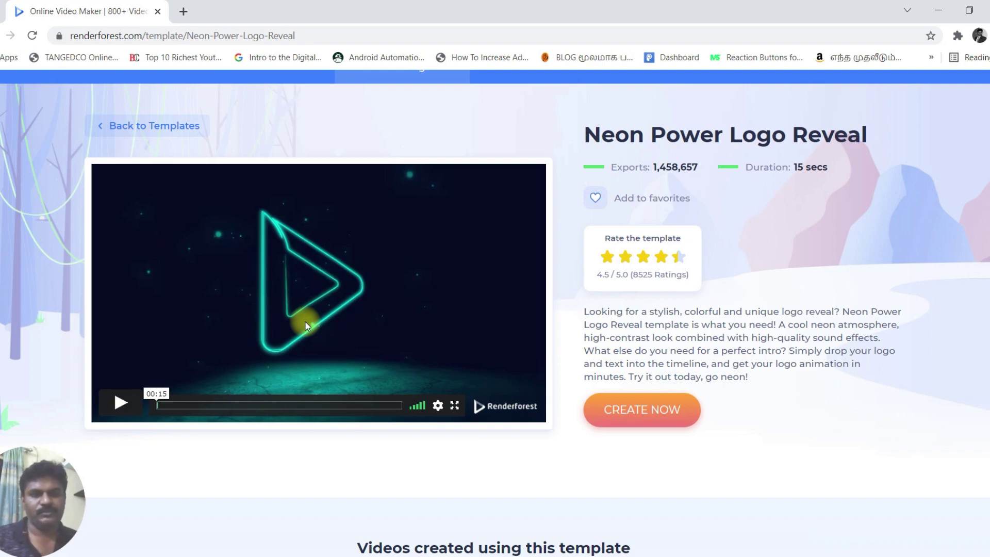
left_click(647, 414)
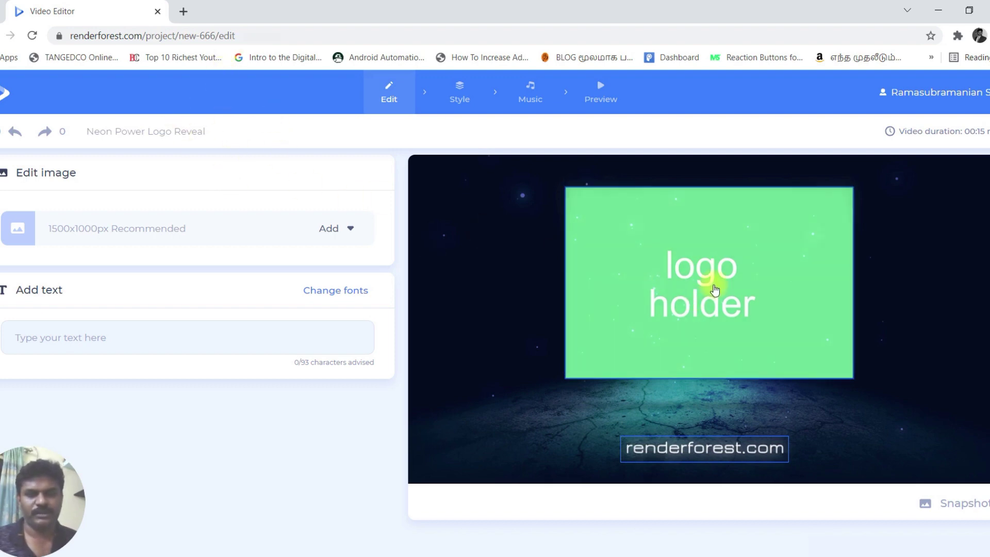
- Insert Veha Magiks_free-file.png from the media library into the logo holder
left_click(714, 292)
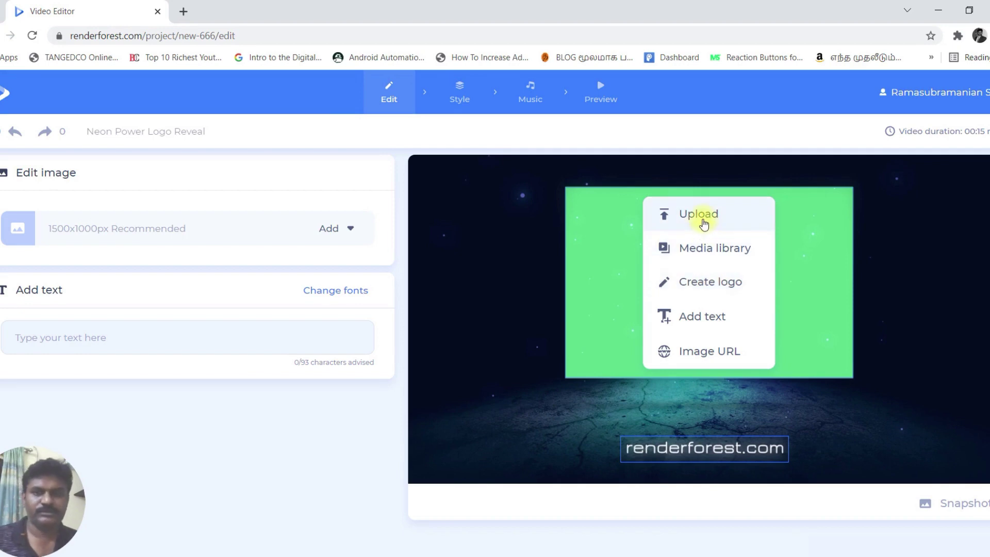
left_click(707, 251)
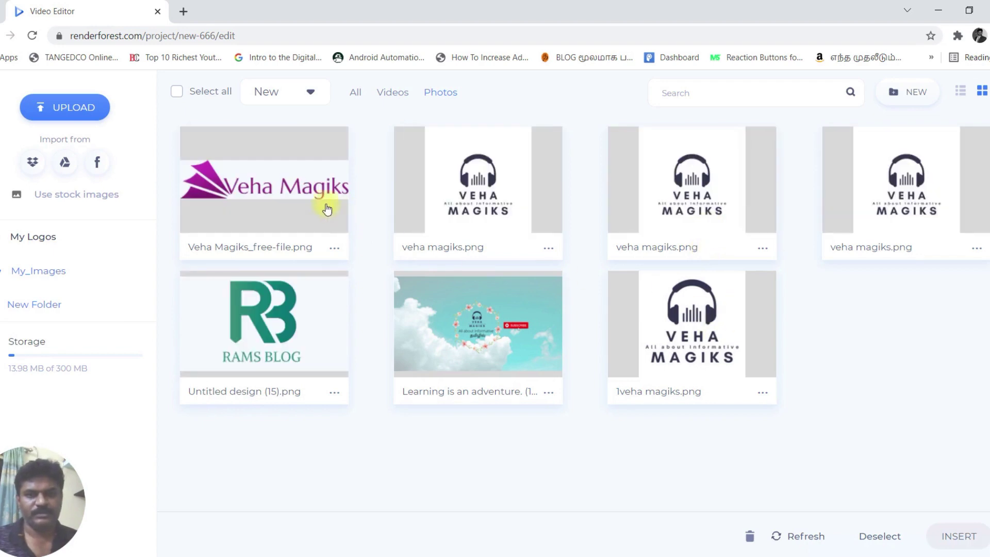
left_click(277, 203)
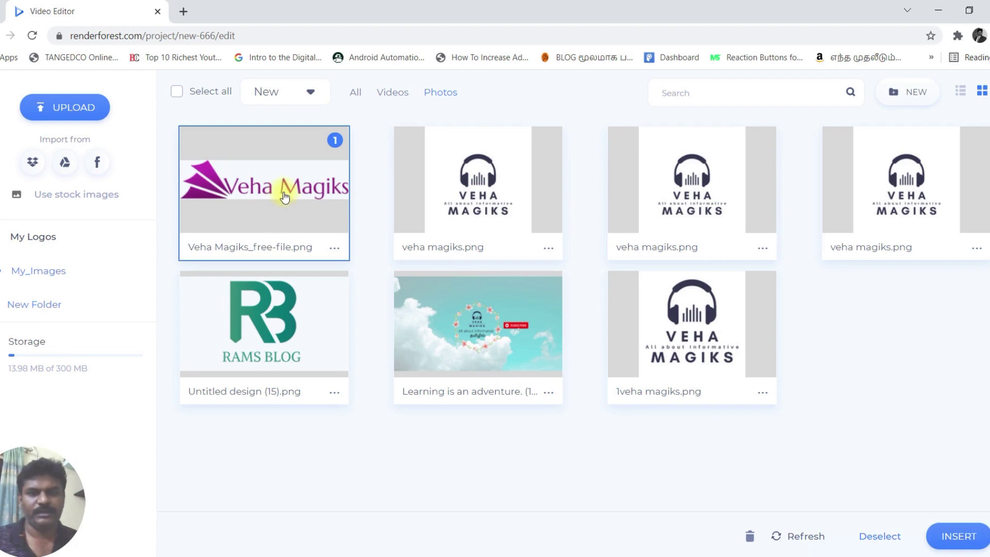
left_click(956, 531)
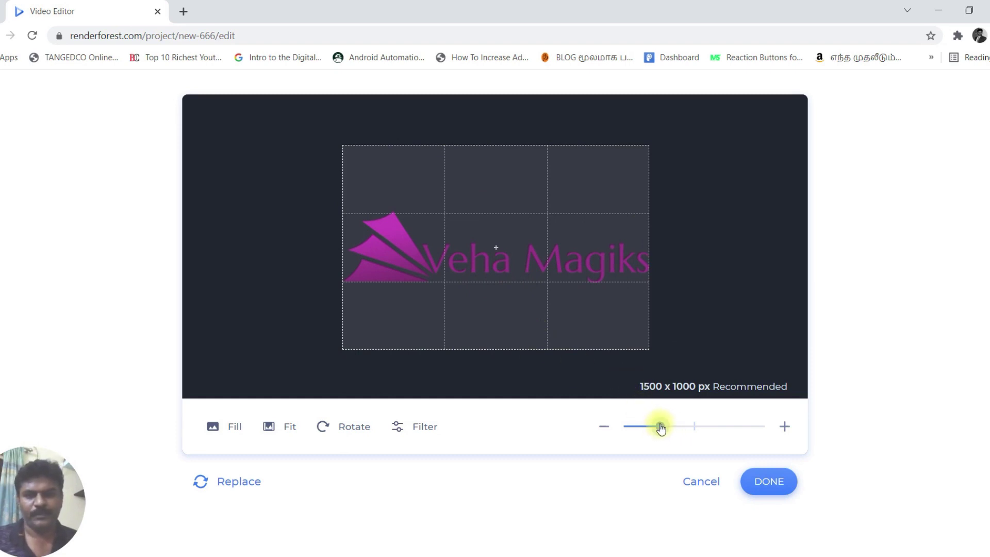
- Scale the logo to the crop frame with the Fill option and accept the crop
left_click_drag(661, 428, 663, 430)
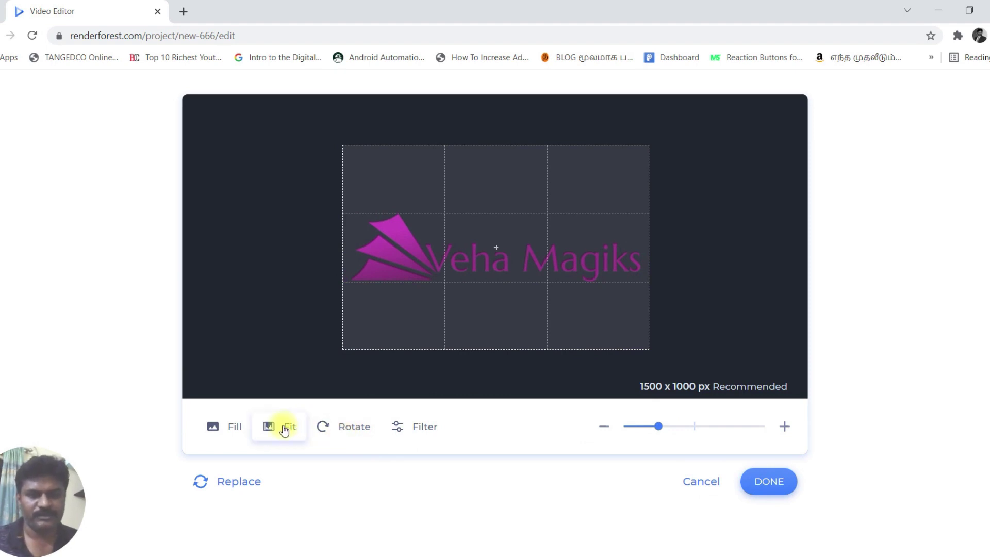
left_click(236, 432)
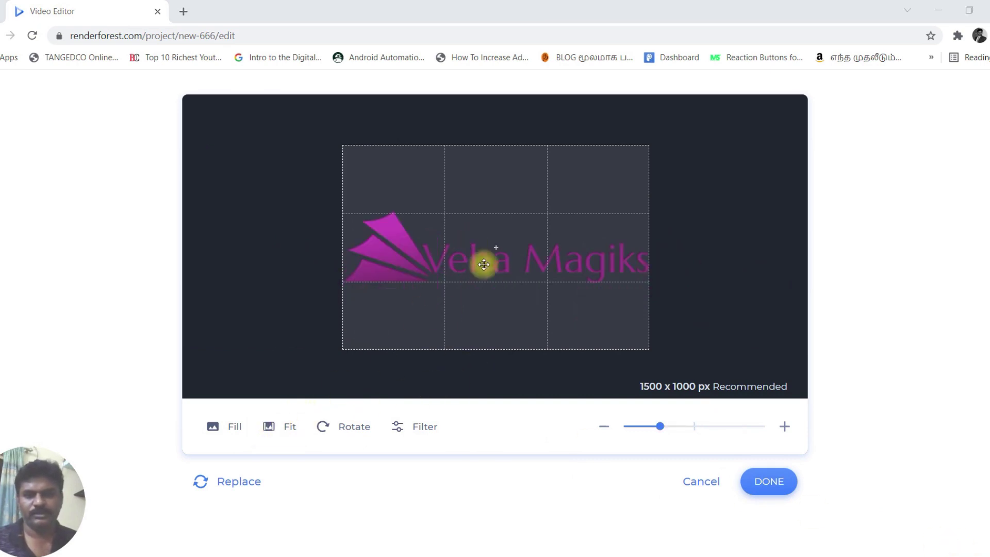
left_click(763, 481)
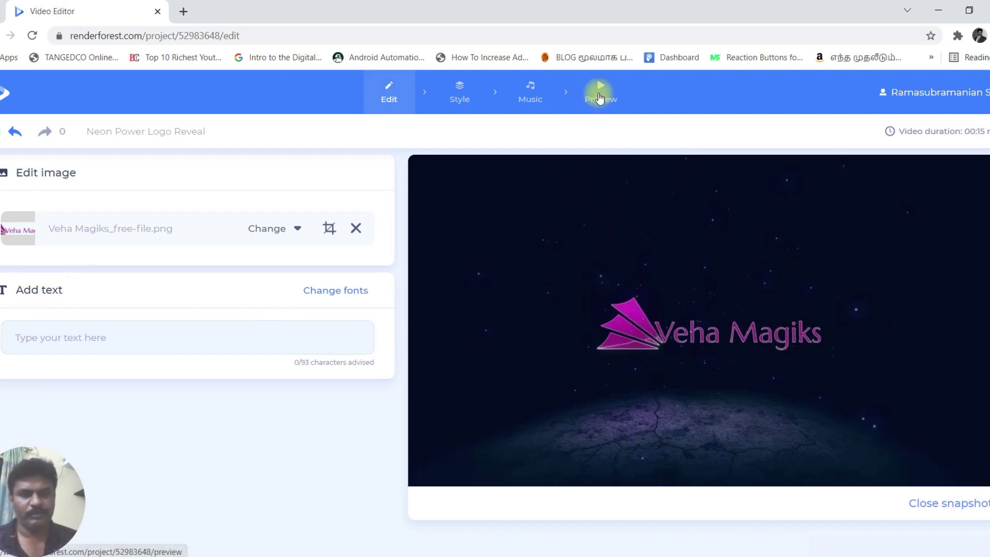
- Export the logo reveal as a free low-quality 360p preview
left_click(600, 98)
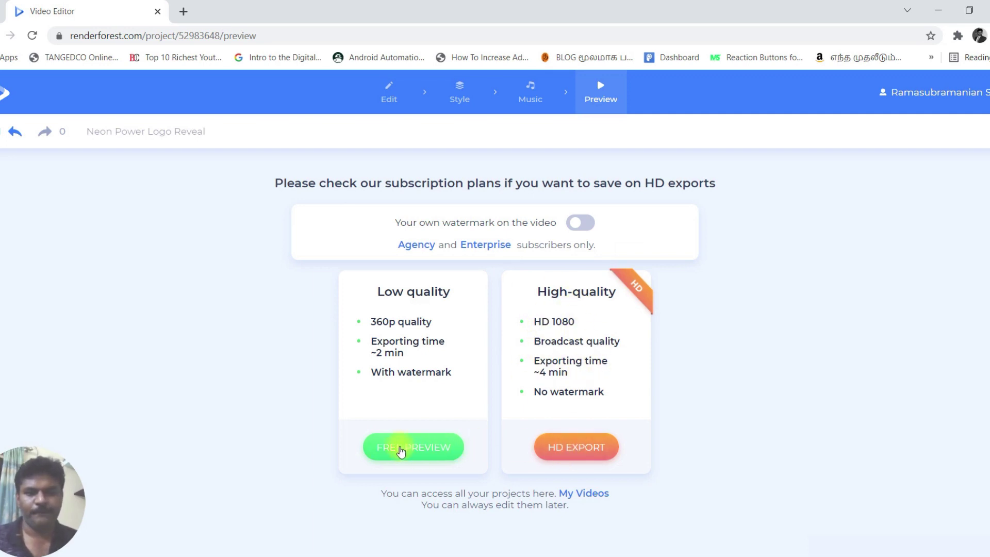
left_click(400, 450)
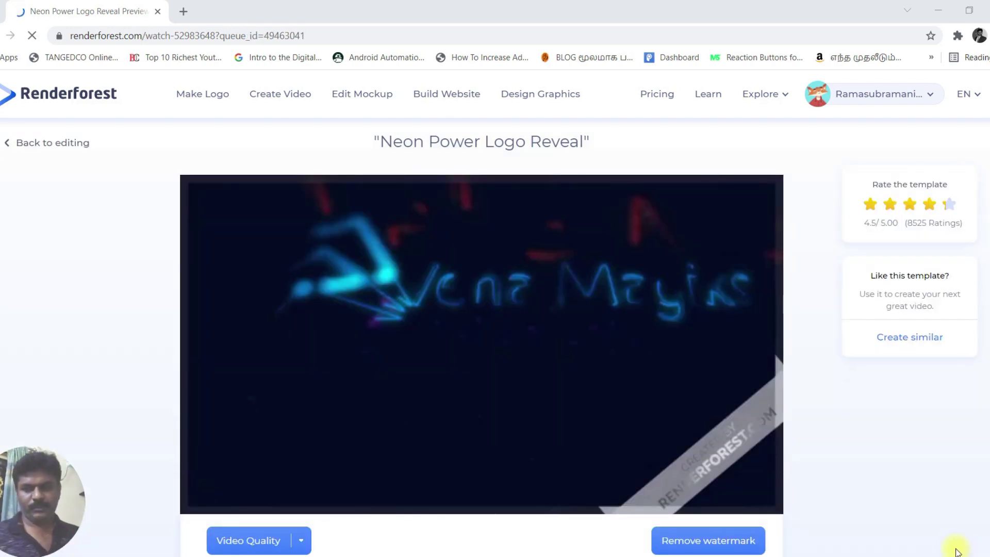
- Play the rendered preview video and raise the computer's speaker volume during playback
scroll(541, 401, "down", 1)
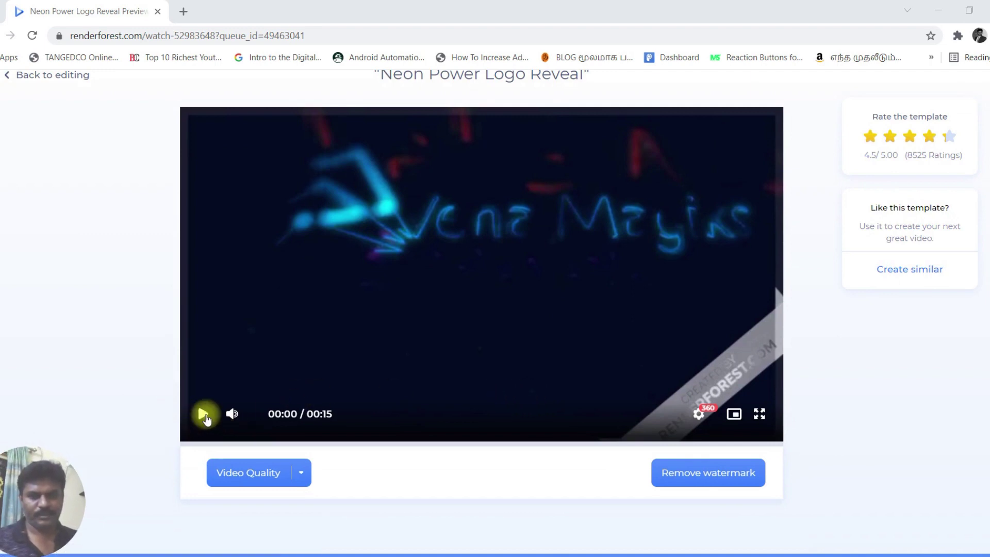
left_click(204, 419)
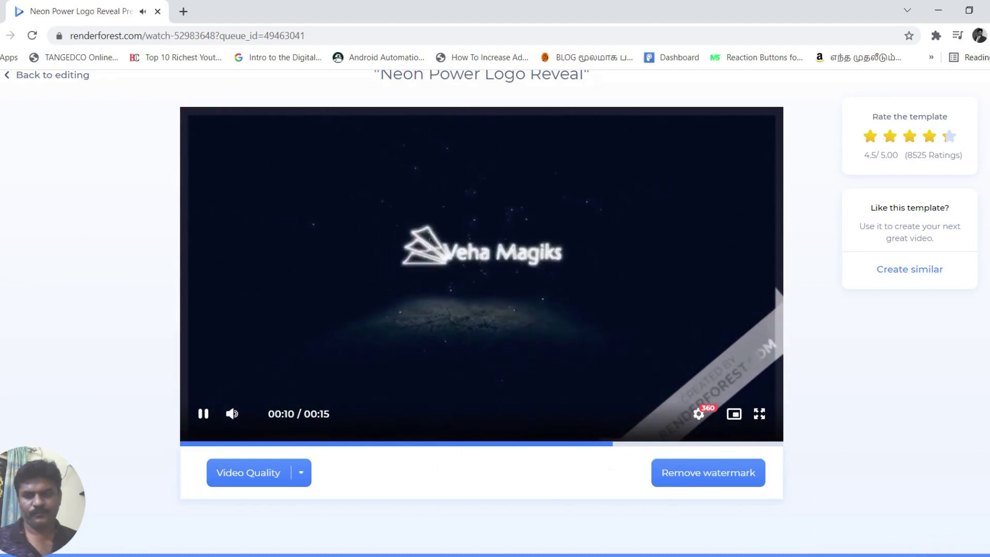
left_click(891, 548)
scroll(883, 508, "up", 8)
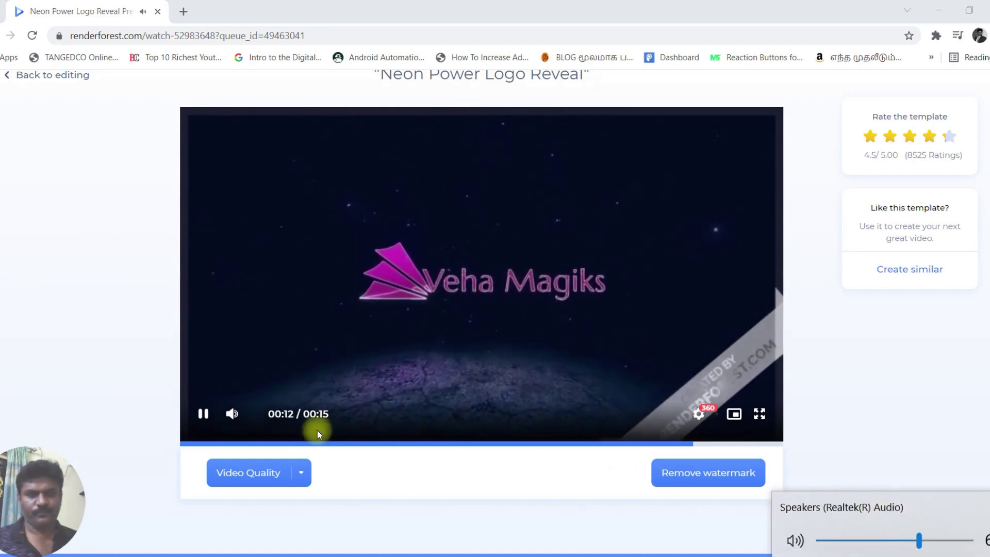
left_click(206, 415)
left_click(204, 415)
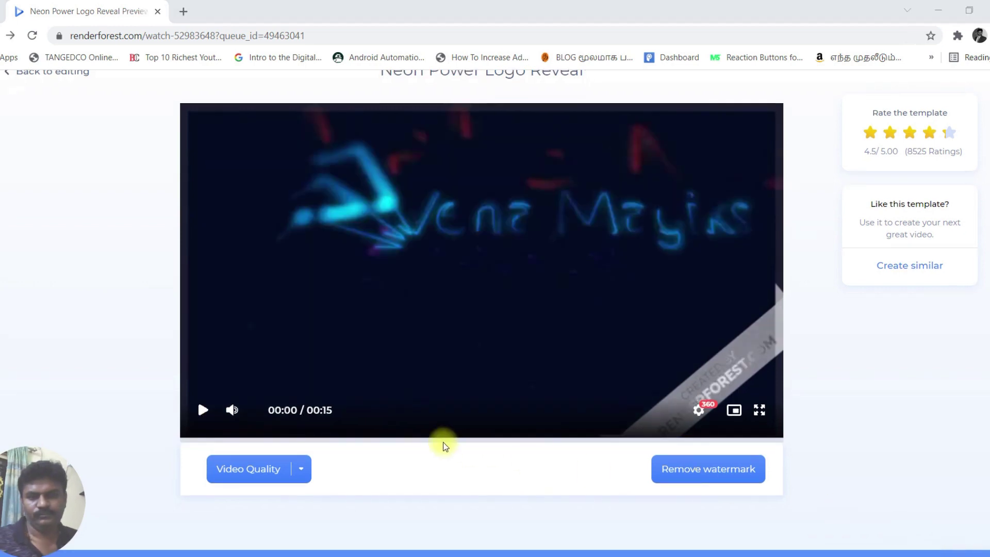
- Replay the start of the rendered preview and look over its page
left_click(202, 410)
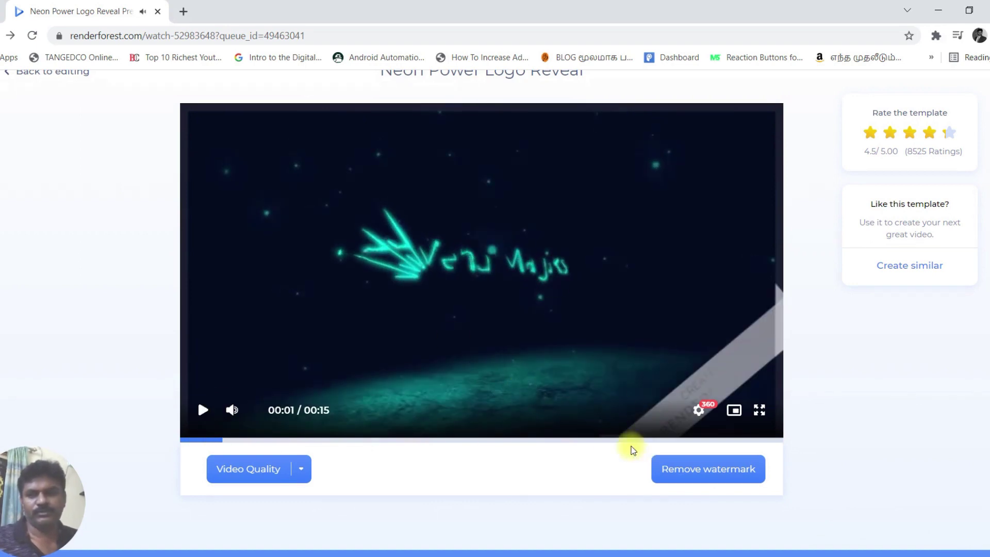
scroll(619, 446, "up", 2)
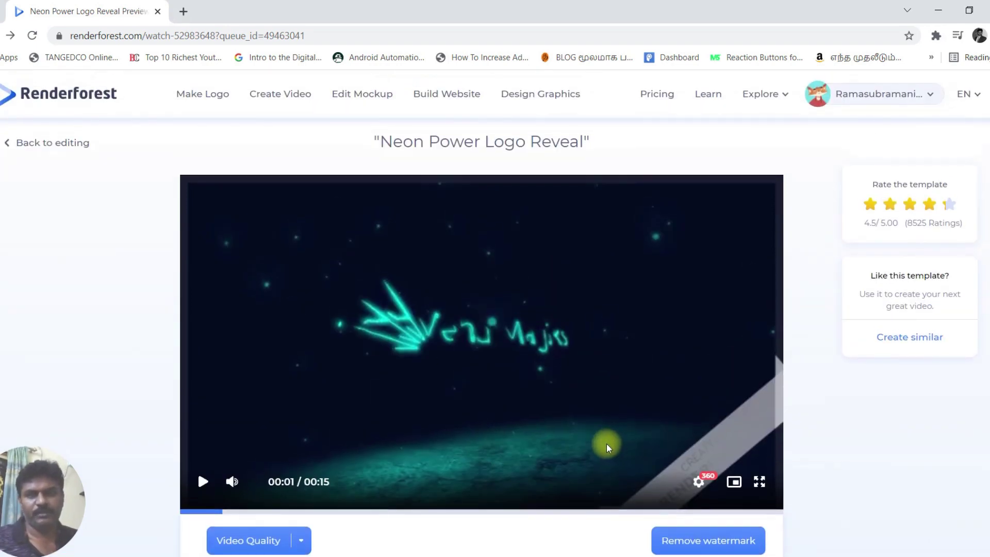
scroll(609, 447, "down", 1)
scroll(608, 447, "down", 1)
scroll(332, 227, "up", 2)
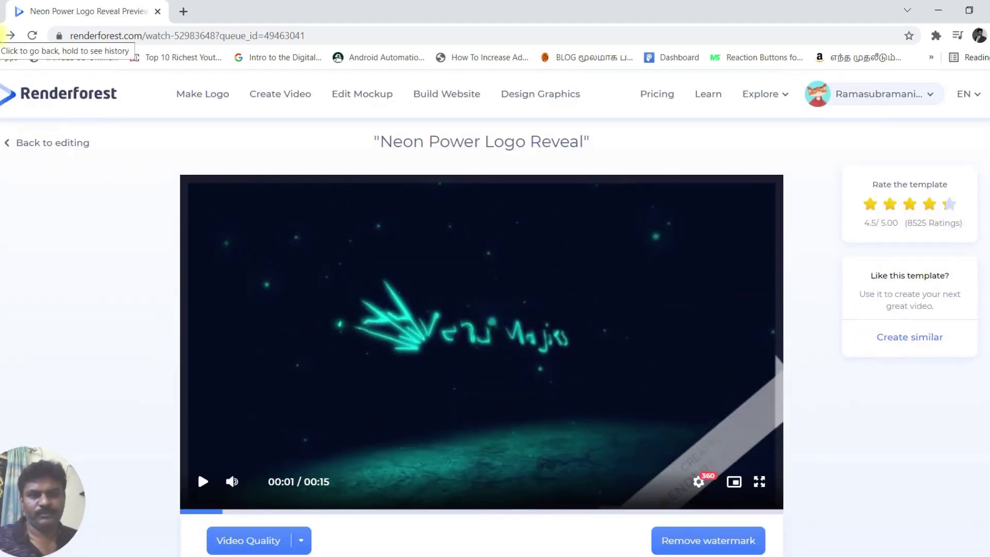
- Return to editing the project and examine the tracks offered in the music library
left_click(52, 144)
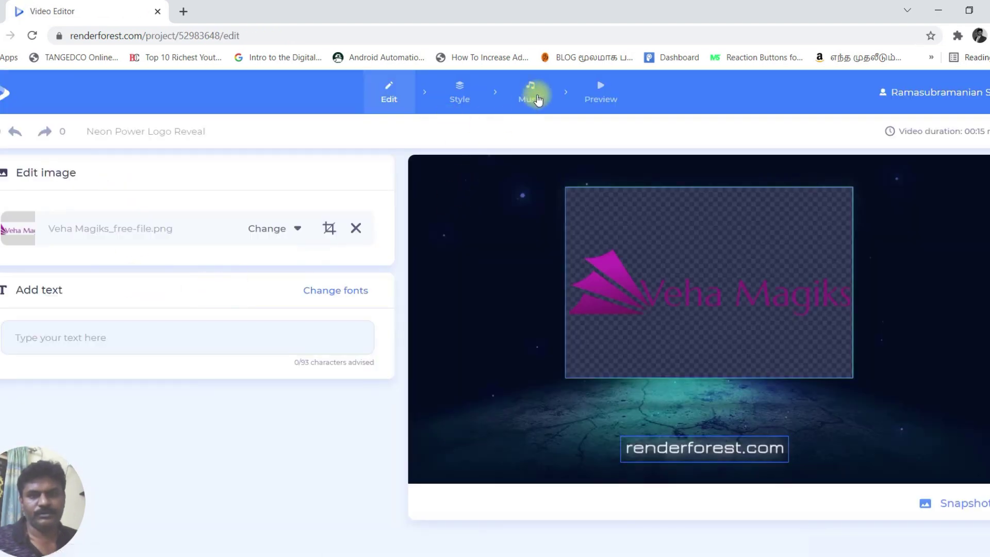
left_click(537, 100)
scroll(317, 403, "down", 2)
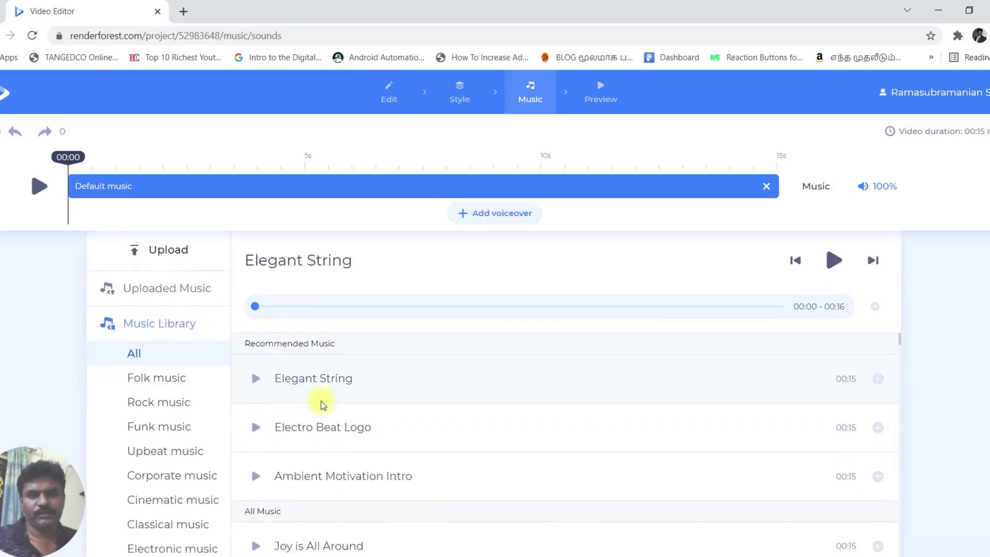
scroll(321, 402, "up", 1)
scroll(321, 402, "up", 1)
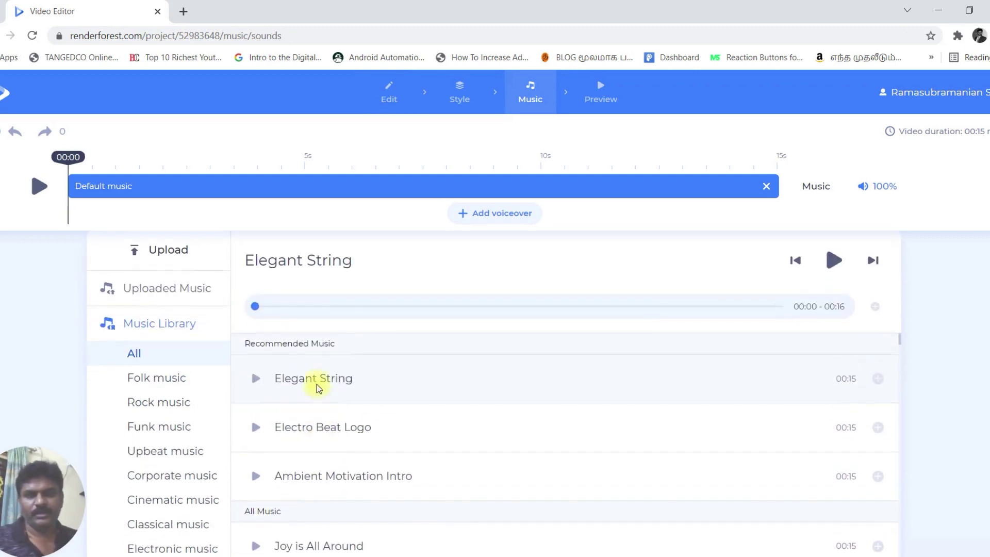
scroll(376, 386, "down", 3)
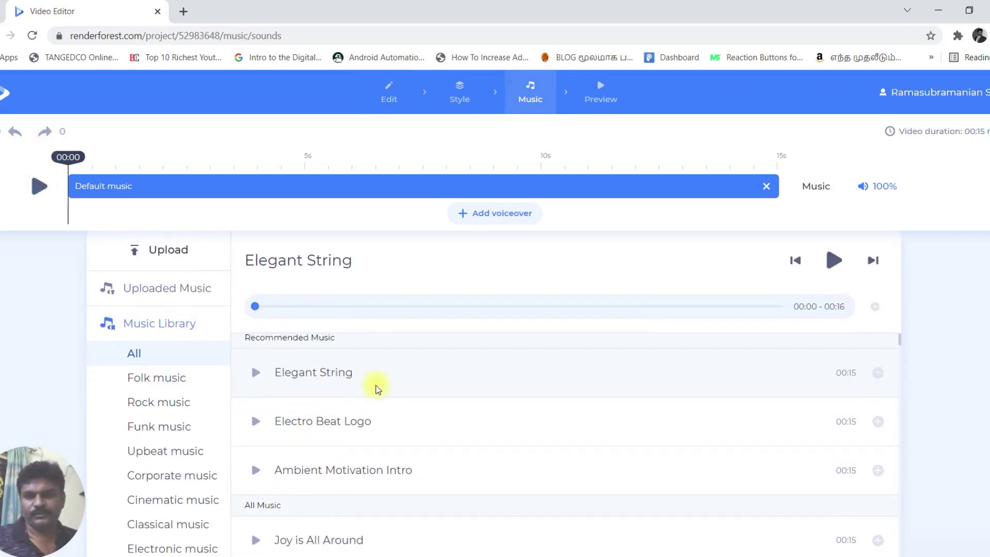
scroll(376, 387, "down", 3)
scroll(371, 389, "up", 6)
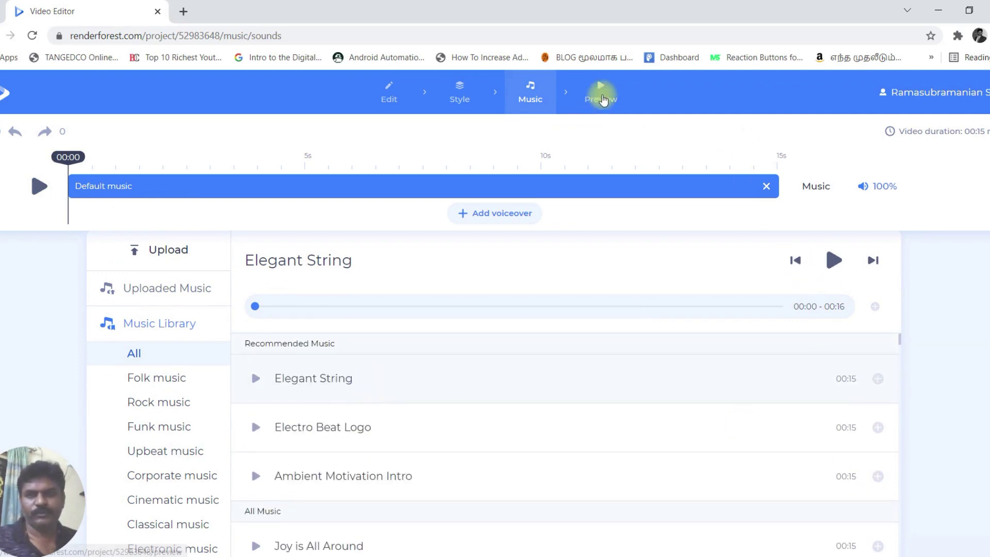
- Check the project's export options and open the account's My Videos list
left_click(603, 99)
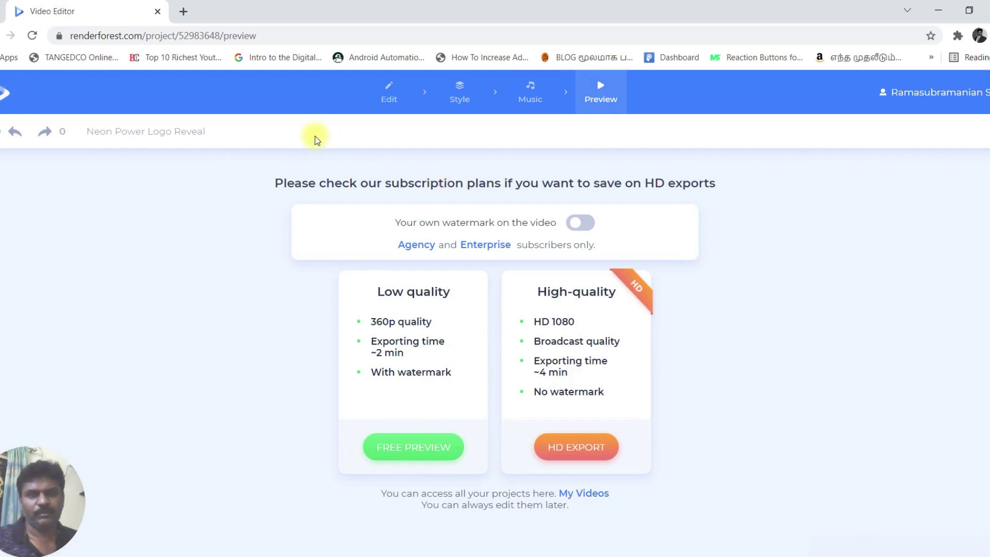
left_click(923, 97)
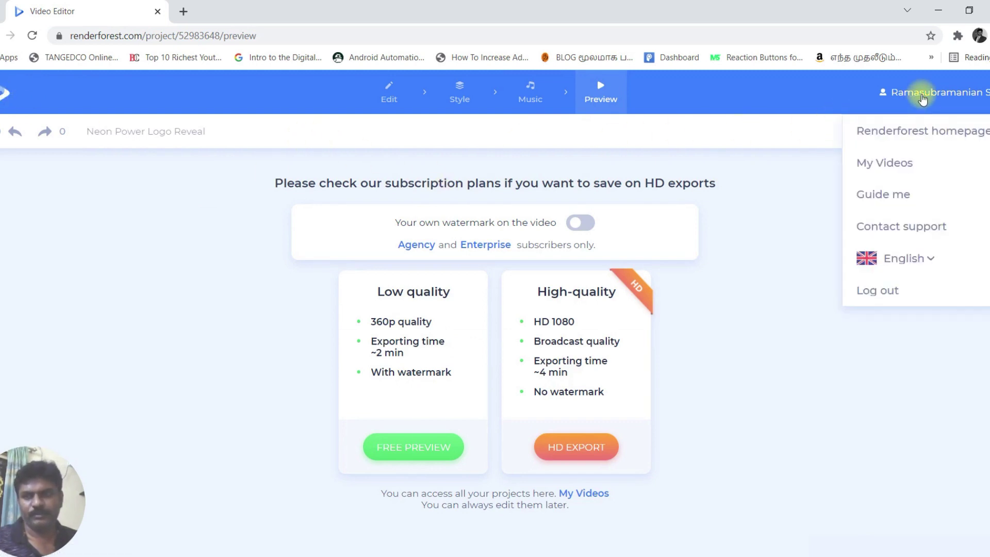
left_click(890, 171)
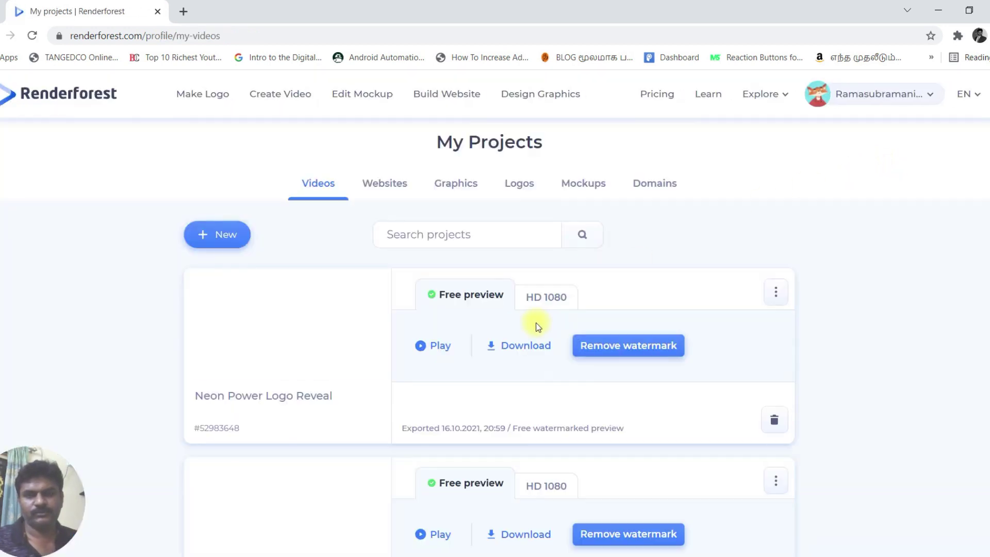
- Play the free preview of the first Neon Power Logo Reveal project and close the player
left_click(445, 347)
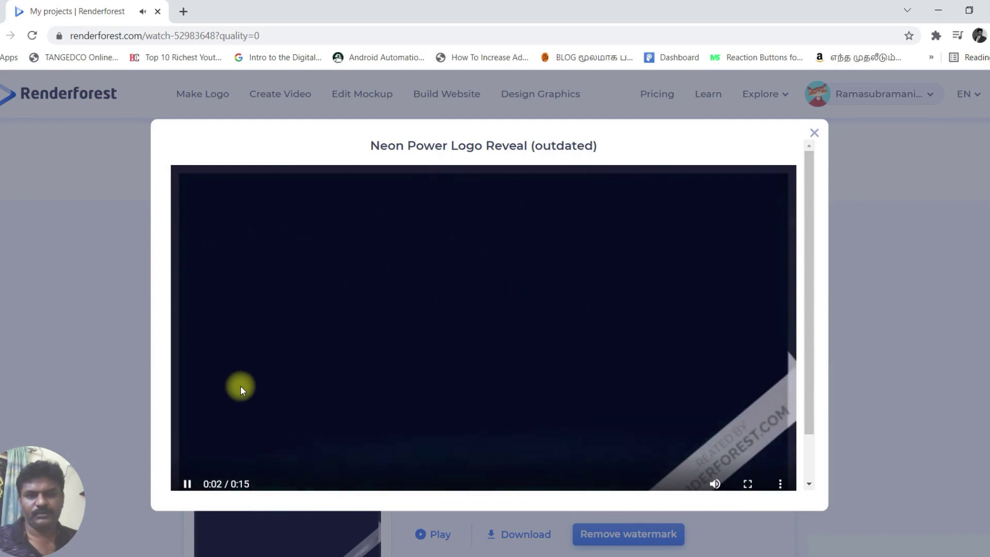
left_click(899, 390)
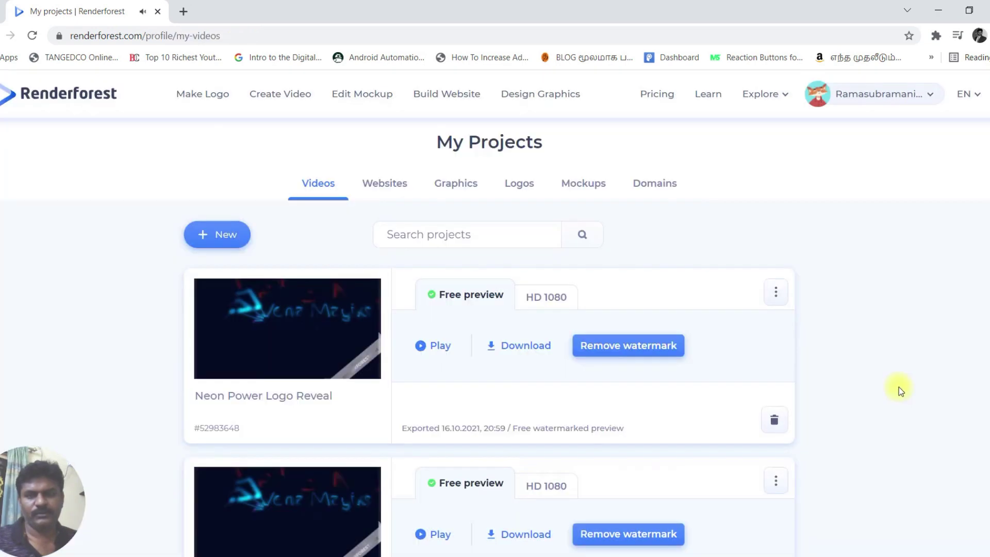
- Download the first project's free preview, check the downloaded output_free (1) video in the media player, and return to the projects list
left_click(509, 348)
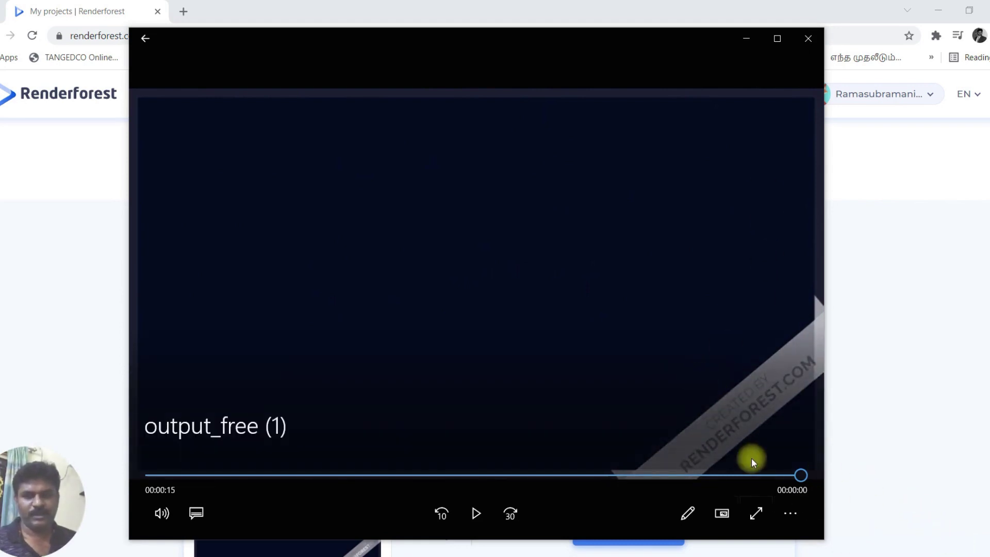
left_click(747, 40)
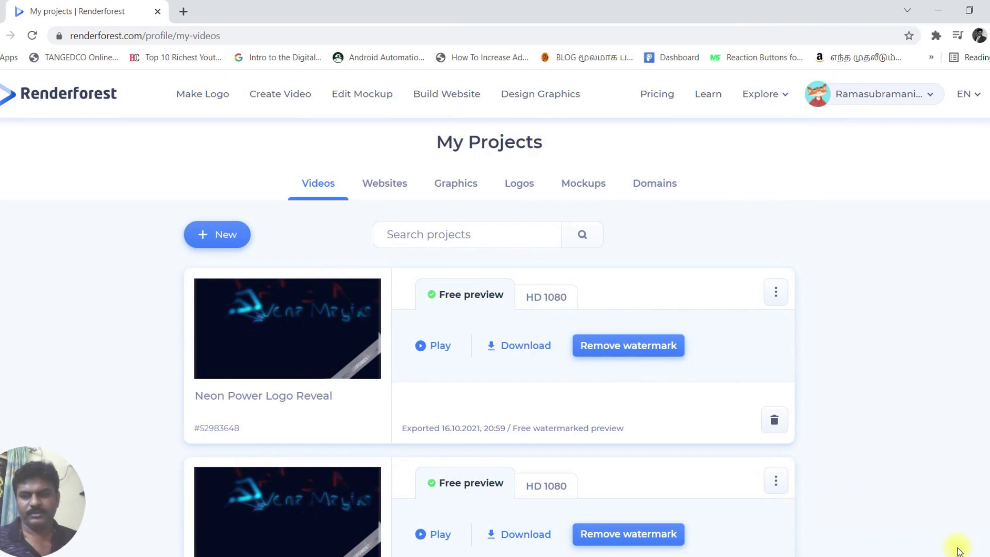
left_click(600, 535)
key("alt+Tab")
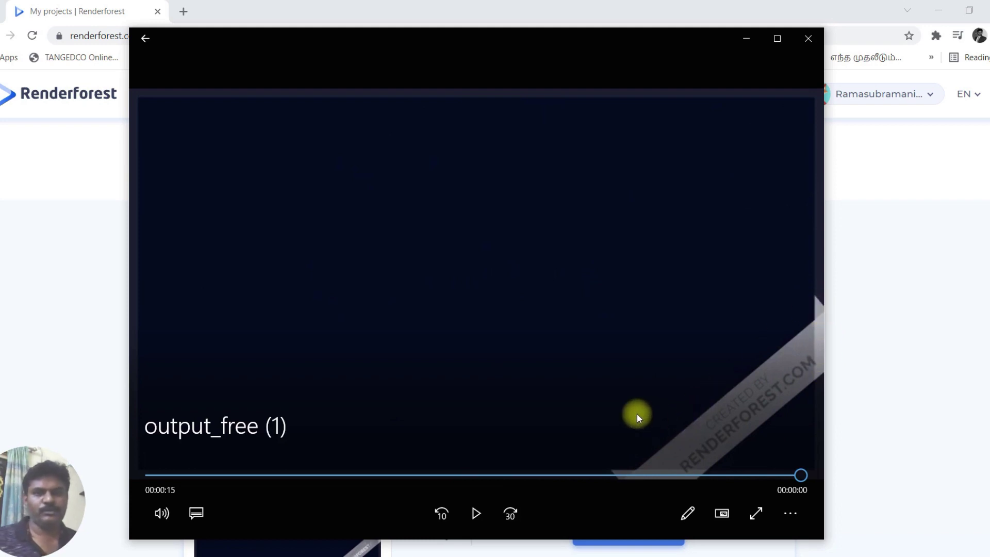
left_click(748, 38)
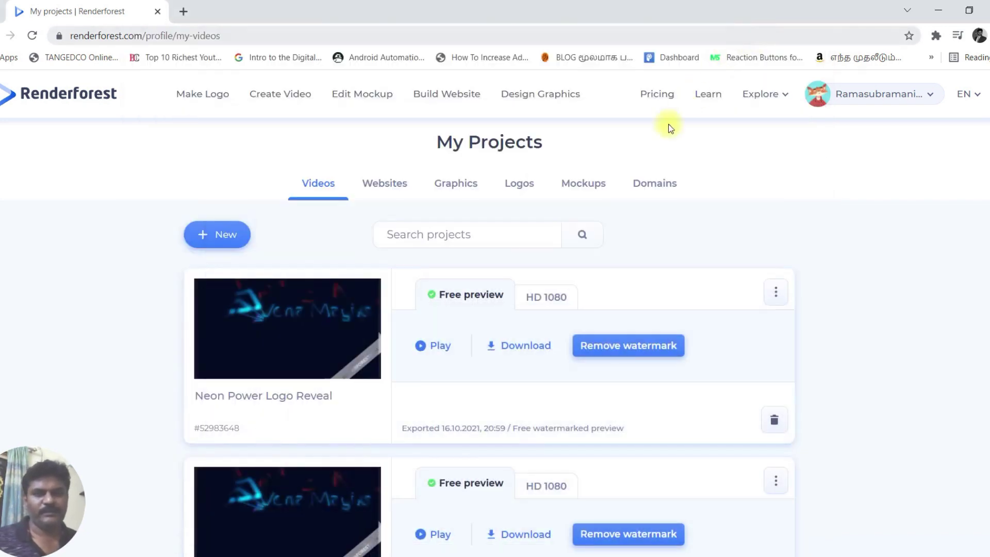